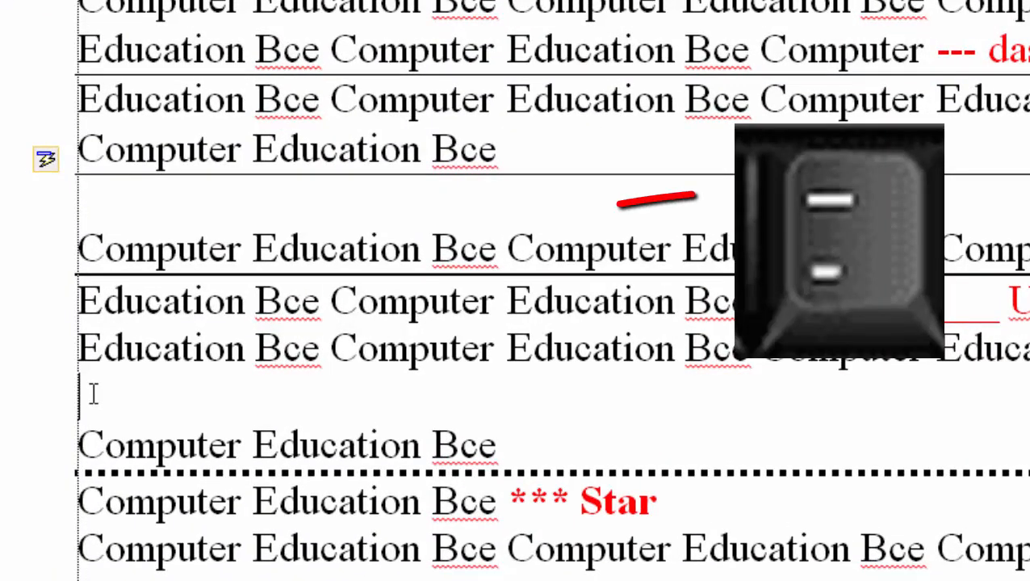
Step: Create an automatic line from three underscores (___) on the empty line below the UnderScore paragraph and another from three asterisks (***) below the Star paragraph
type("___")
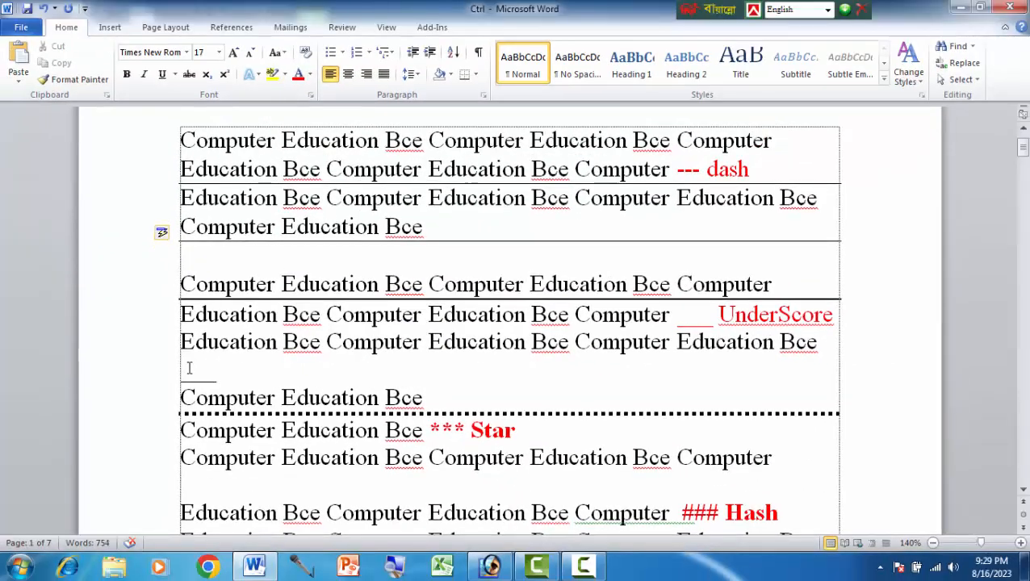
key("Return")
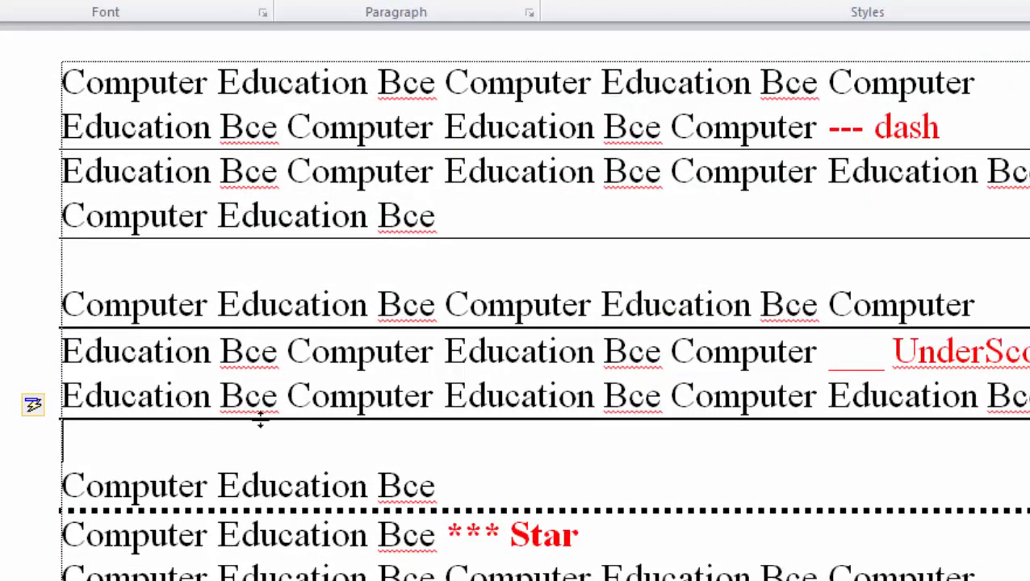
scroll(260, 418, "down", 3)
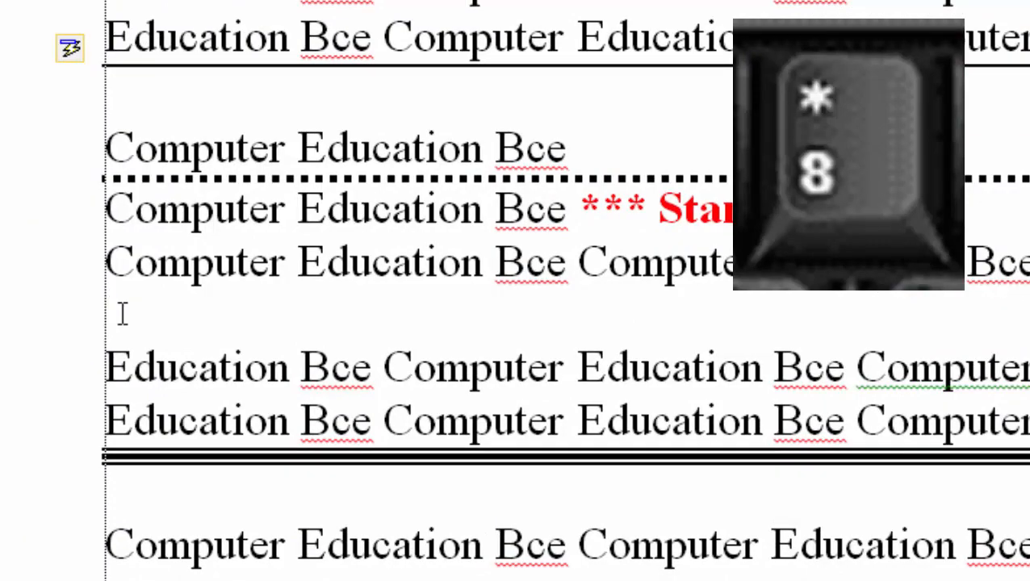
type("***")
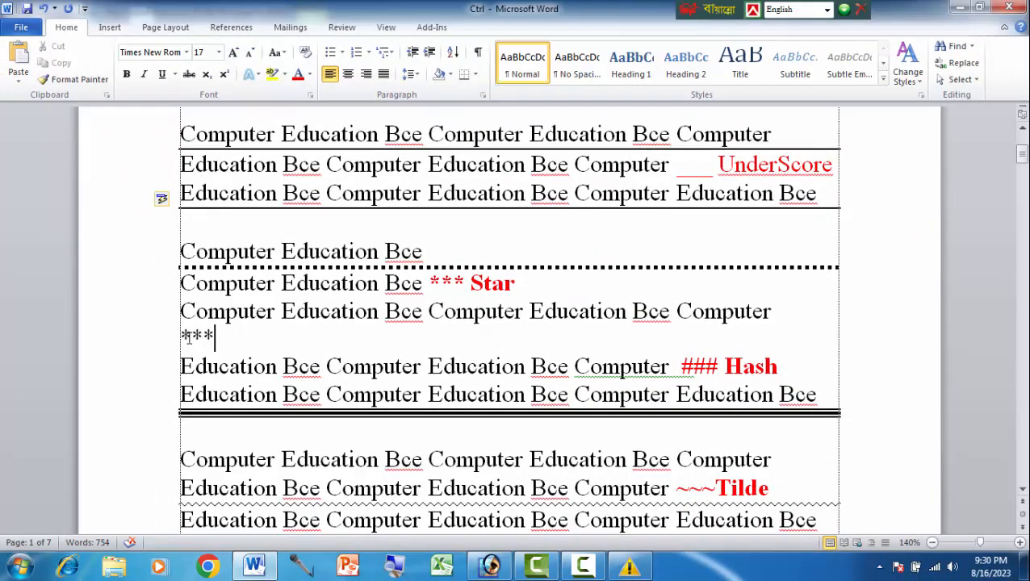
key("Return")
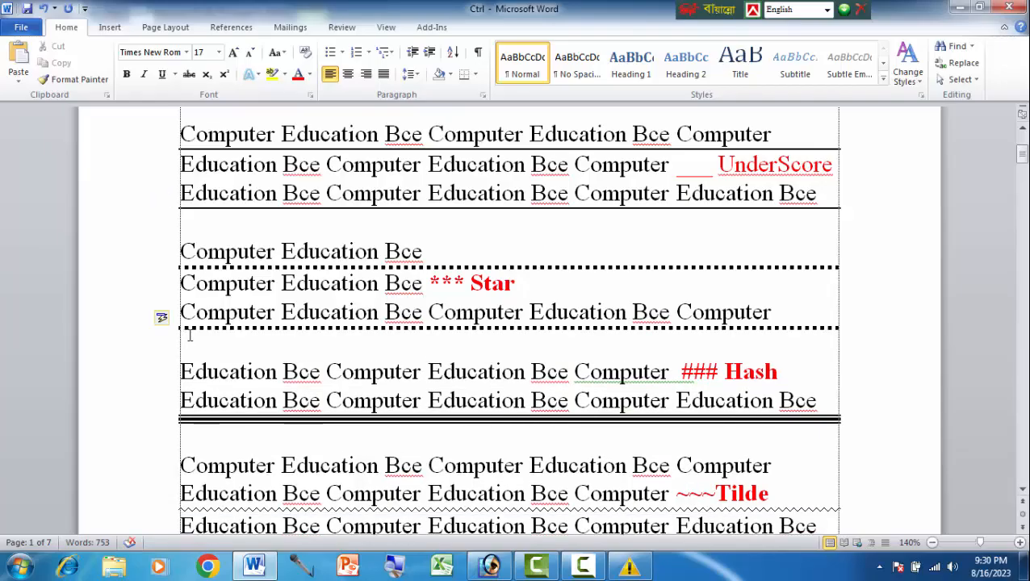
Step: Add three empty lines above the Tilde paragraph and turn three hashes (###) on the first one into an automatic triple line
scroll(188, 336, "down", 3)
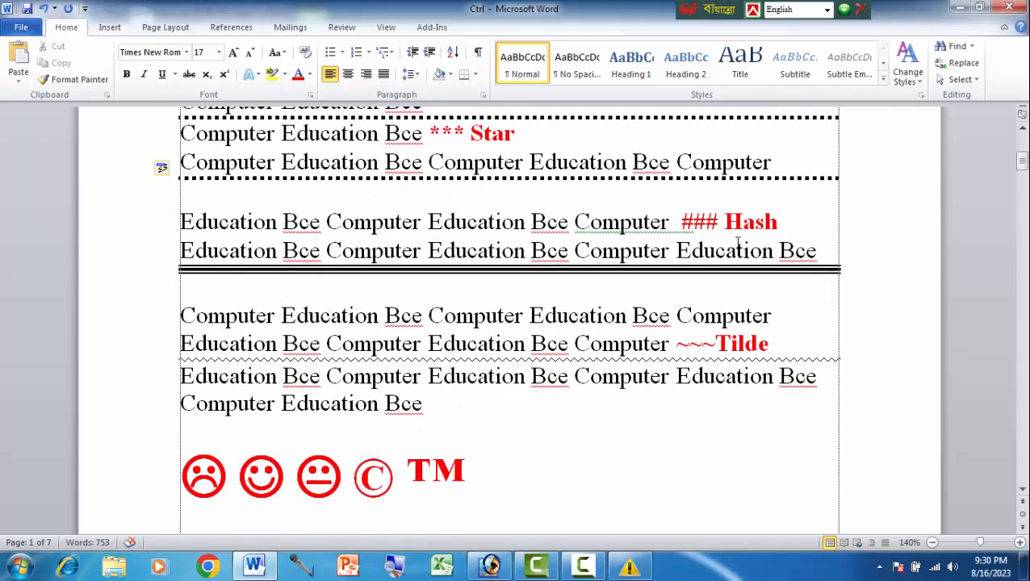
left_click(771, 317)
key("Return")
key("Return")
key("Return")
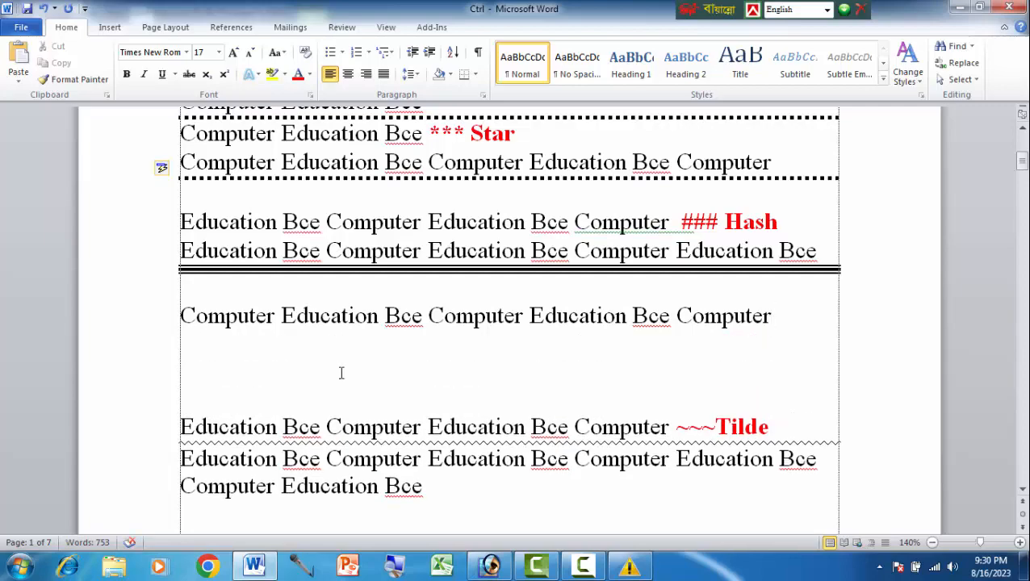
left_click(186, 339)
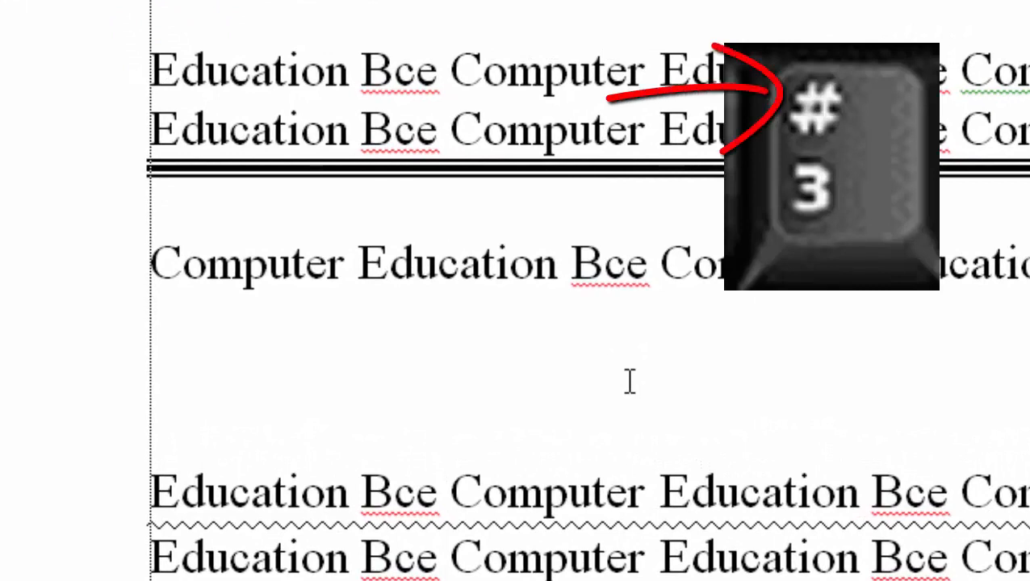
type("###")
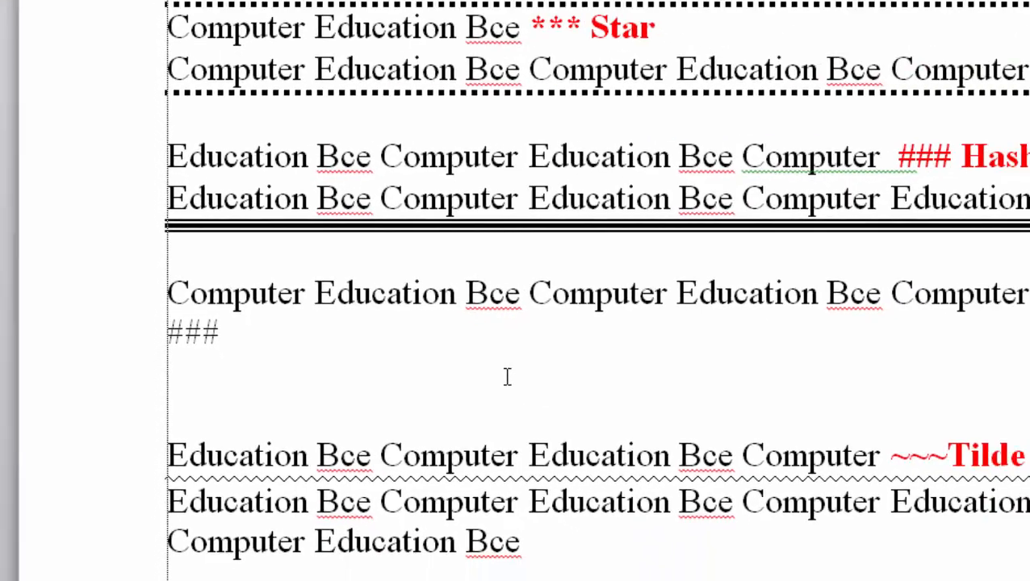
key("Return")
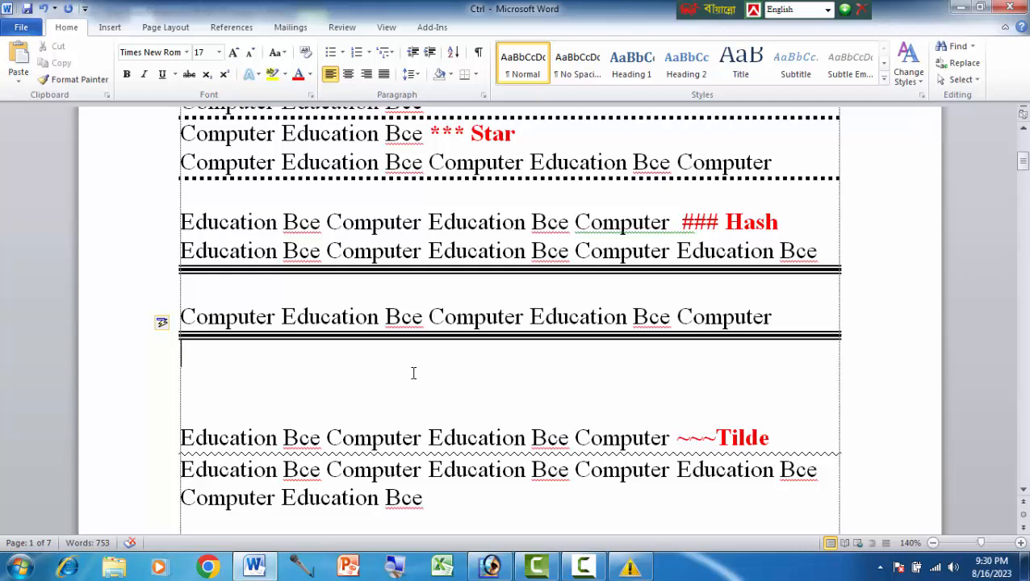
Step: Create an automatic wavy line from three tildes (~~~) on the empty line above the red symbols
scroll(413, 373, "down", 3)
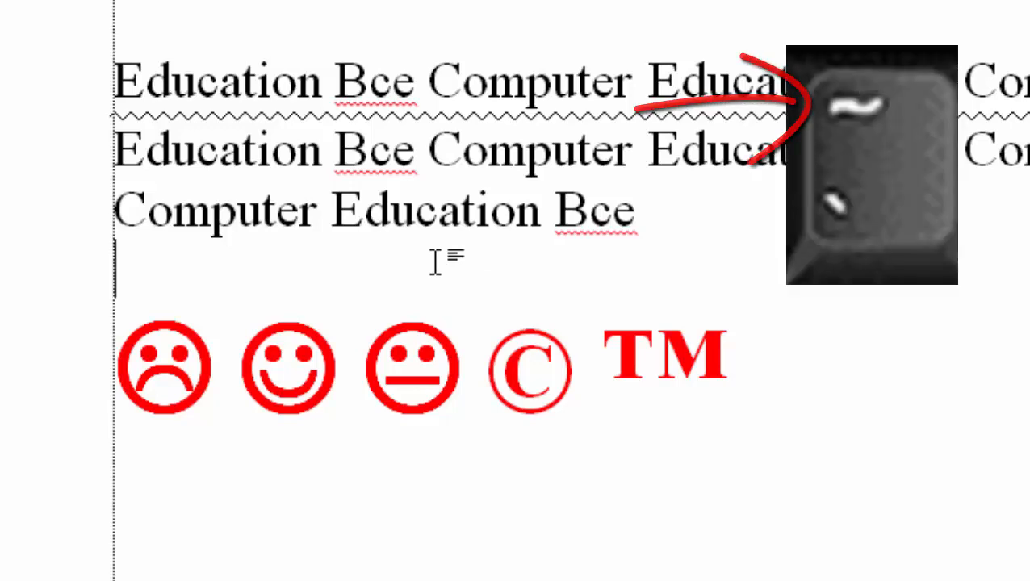
type("~~~")
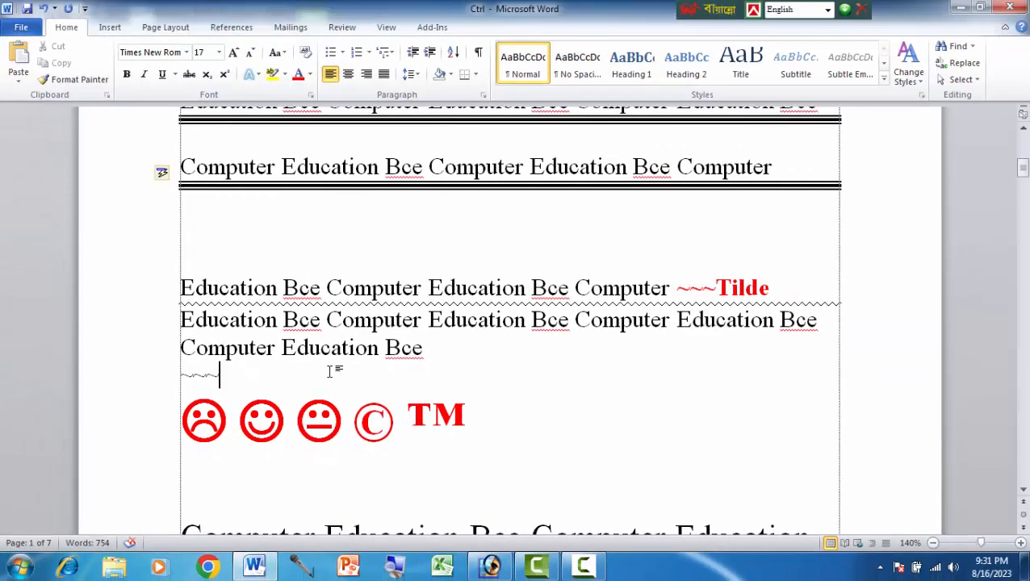
key("Return")
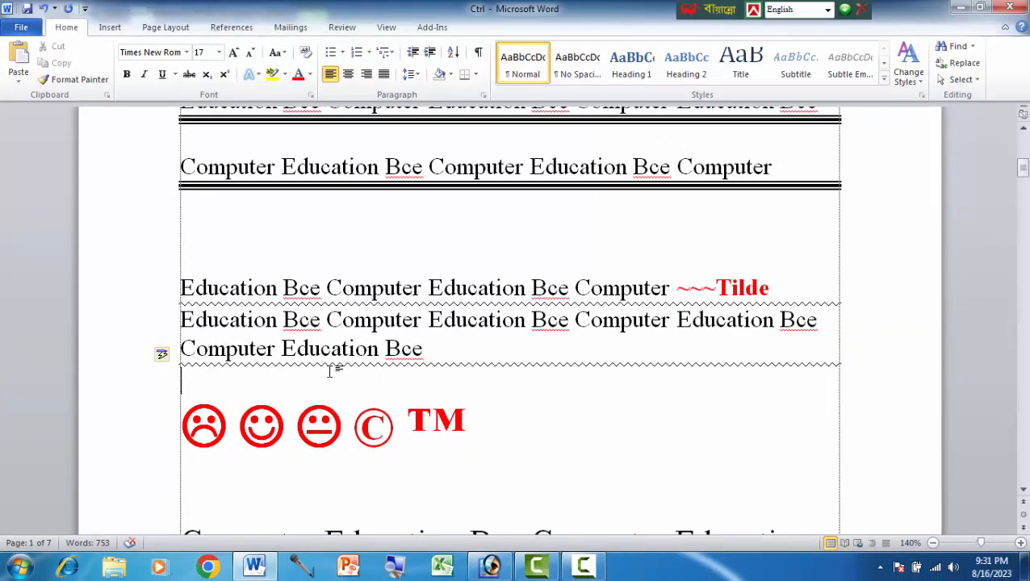
Step: Insert sad, smiling and neutral face symbols on the line below the red symbols, using the AutoCorrect codes :( :) and :|
scroll(212, 375, "down", 2)
left_click(211, 375)
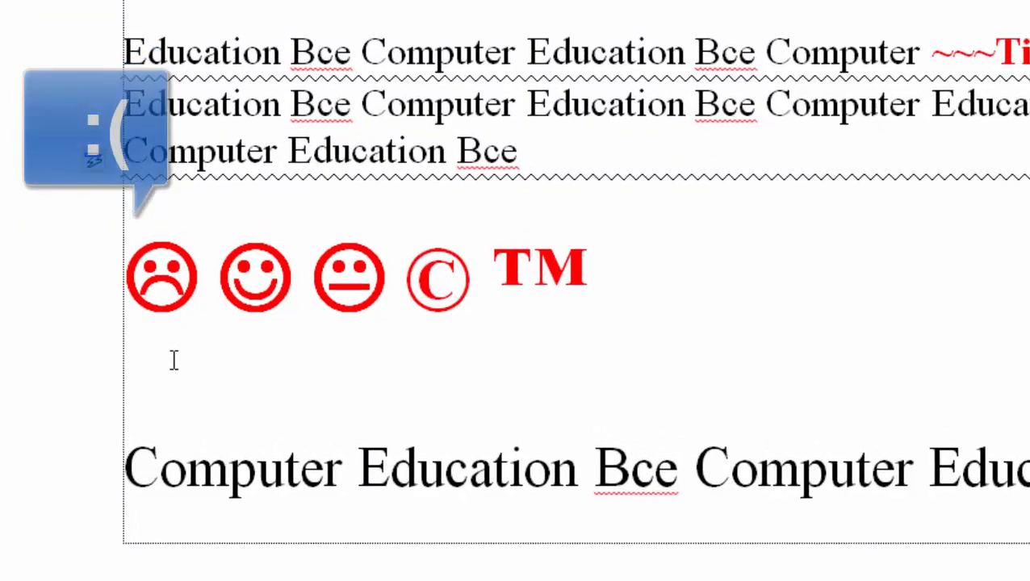
type(":")
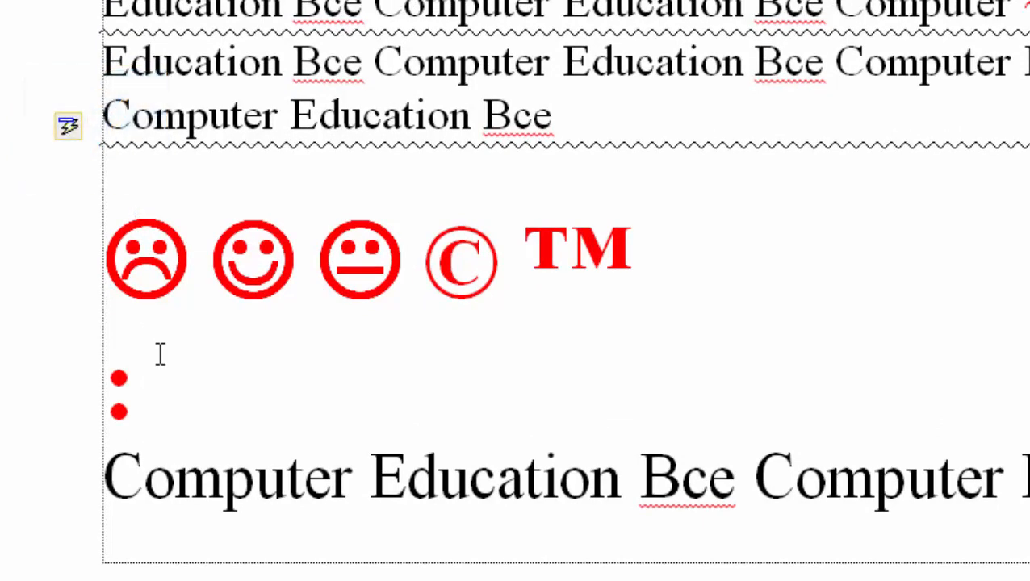
type("(")
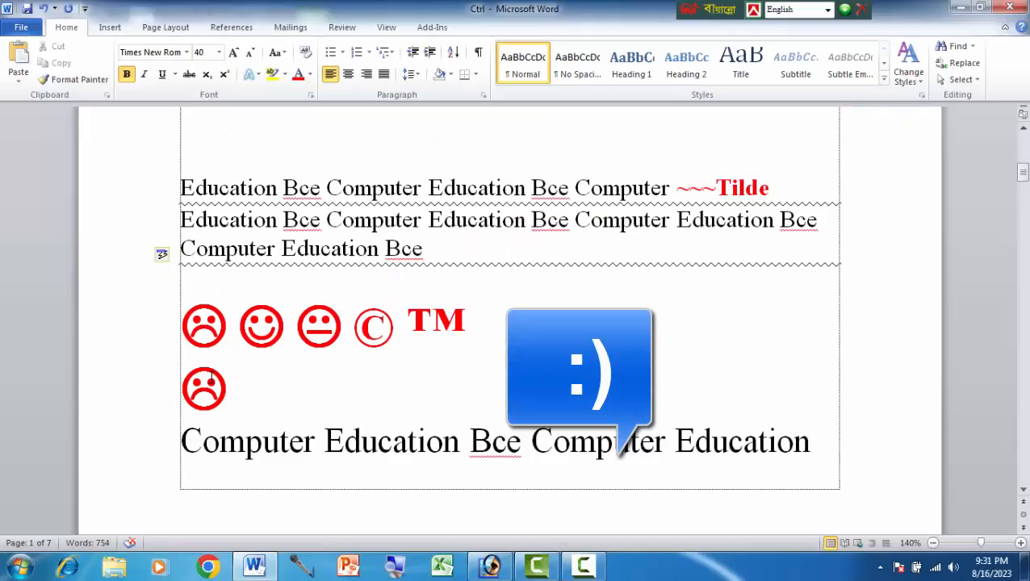
type(":")
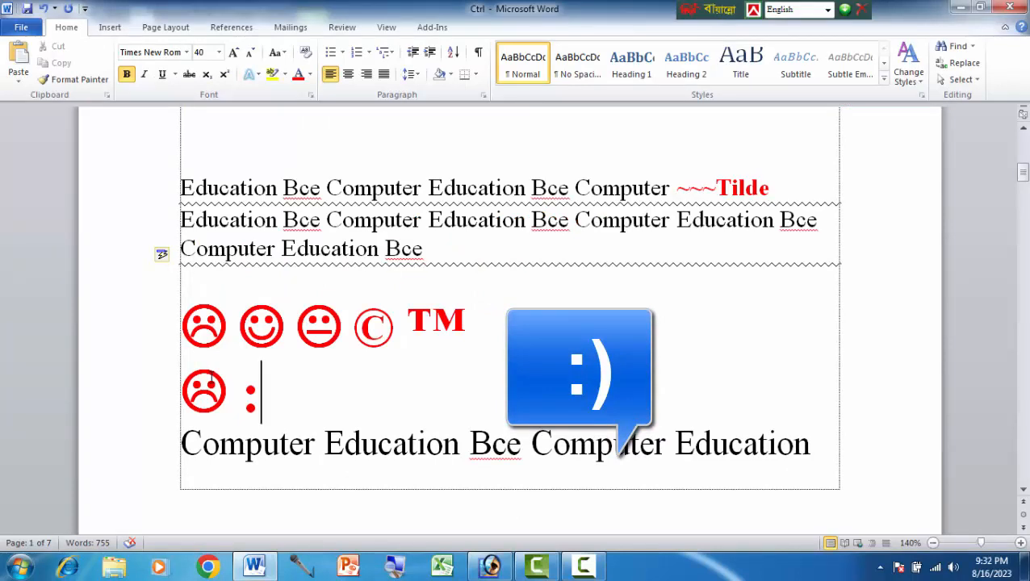
type(")")
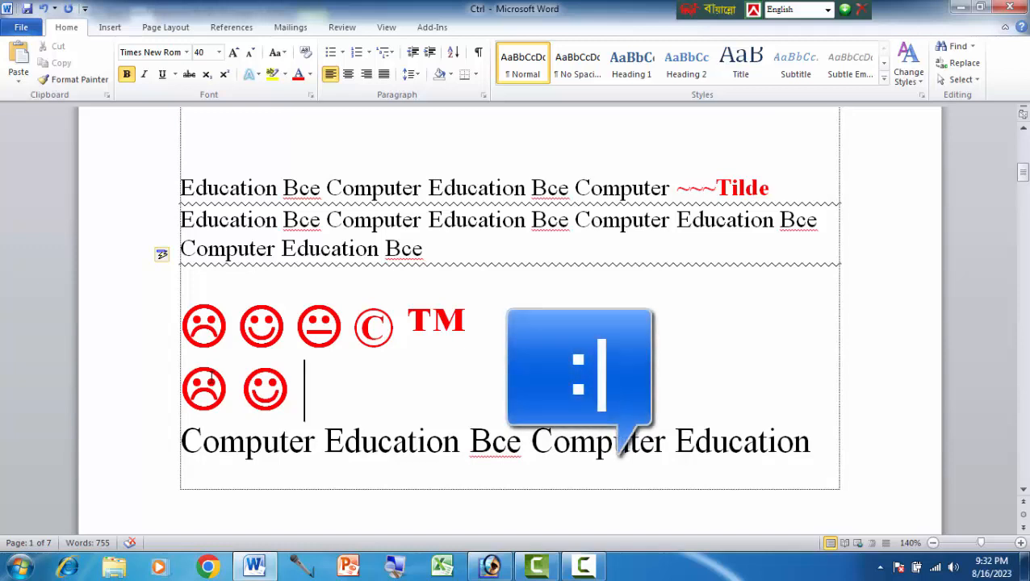
type(":")
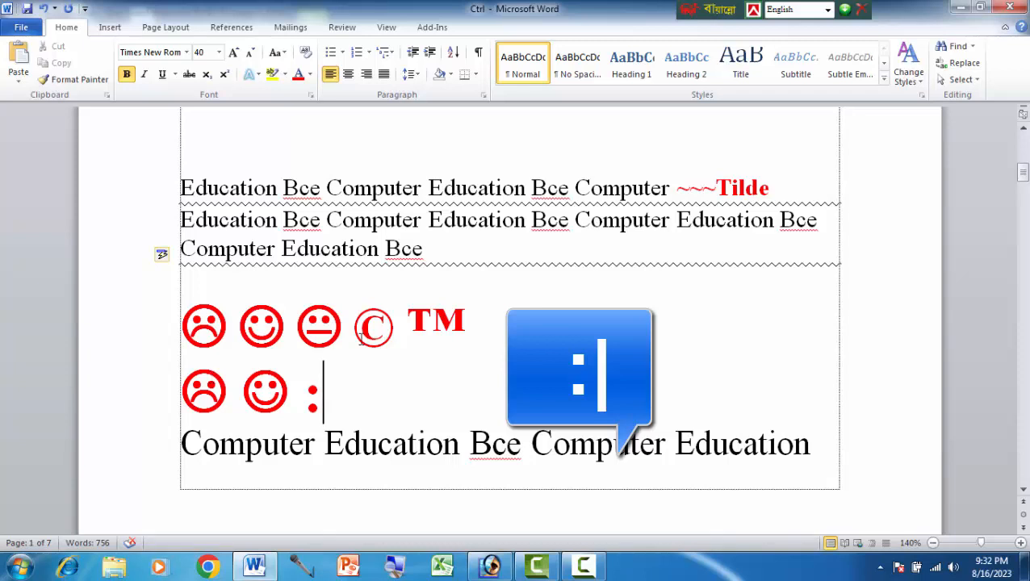
type("|")
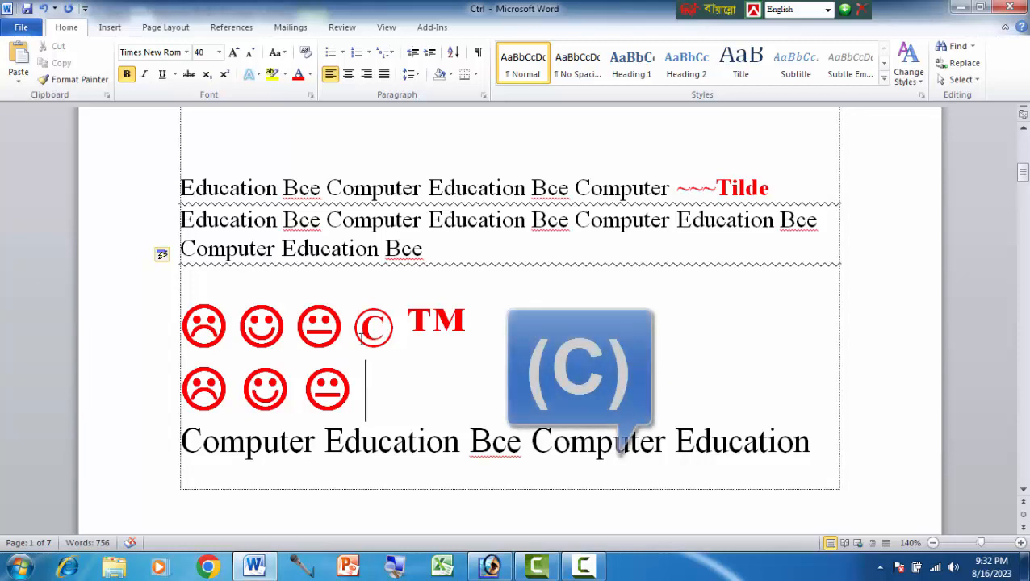
Step: Add the copyright symbol with (C) and the trademark symbol with (tm) after the neutral face
type("(")
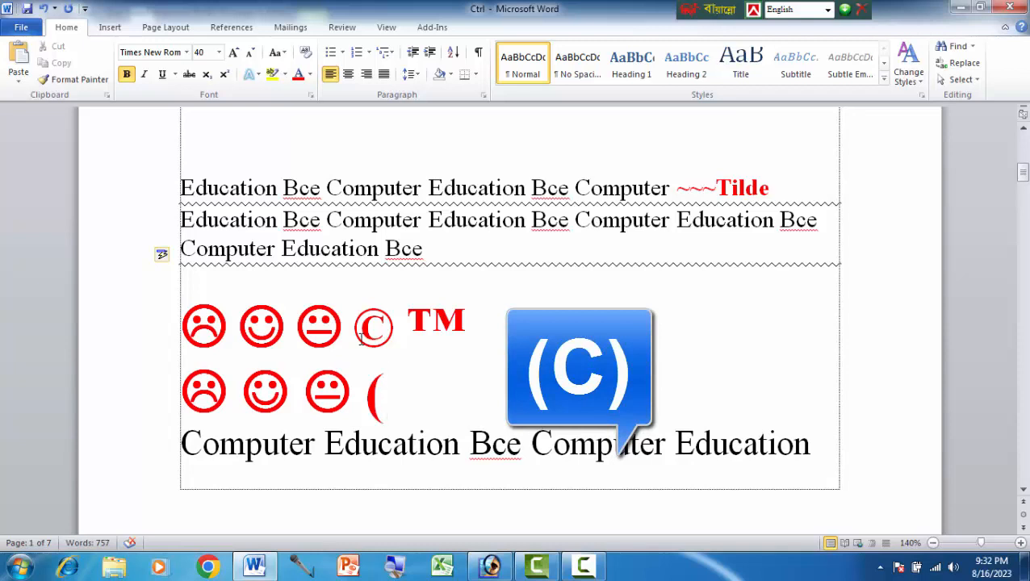
type("C")
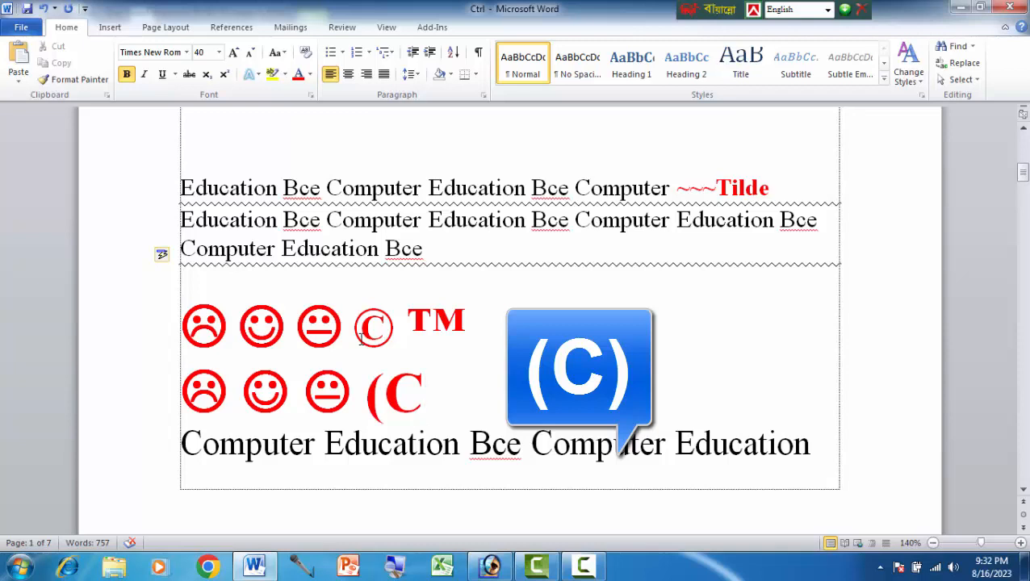
type(")")
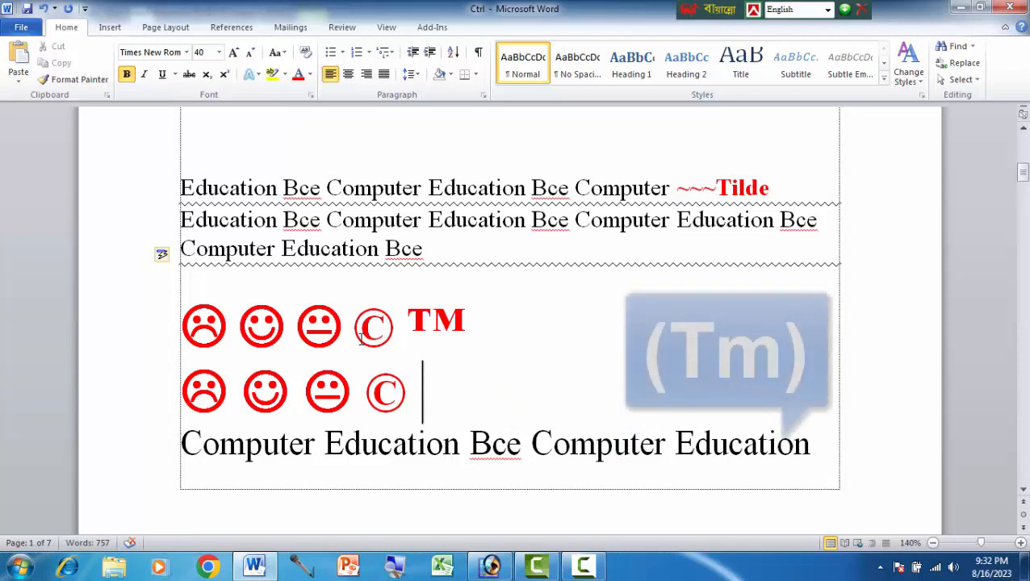
type("(")
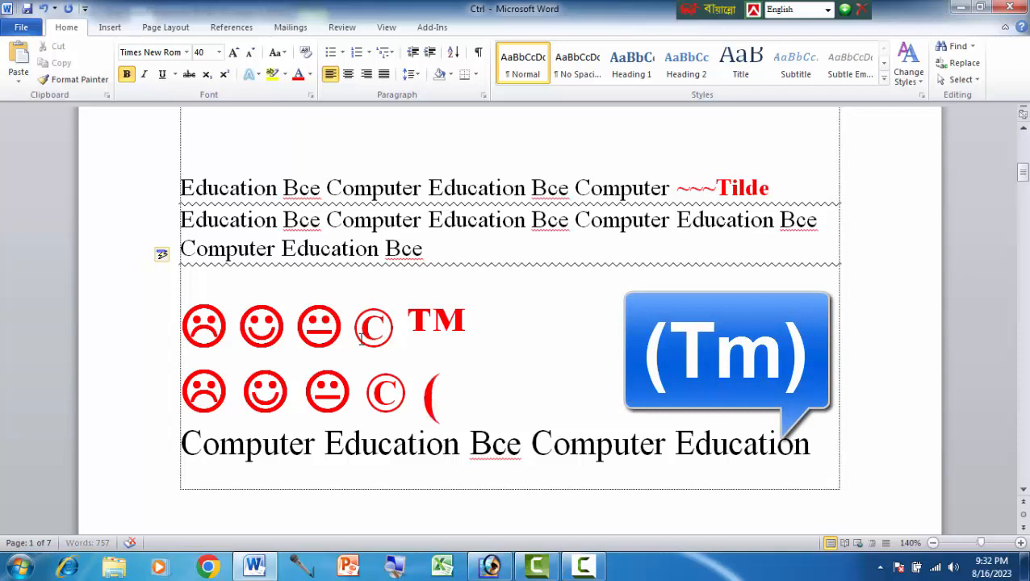
type("tm")
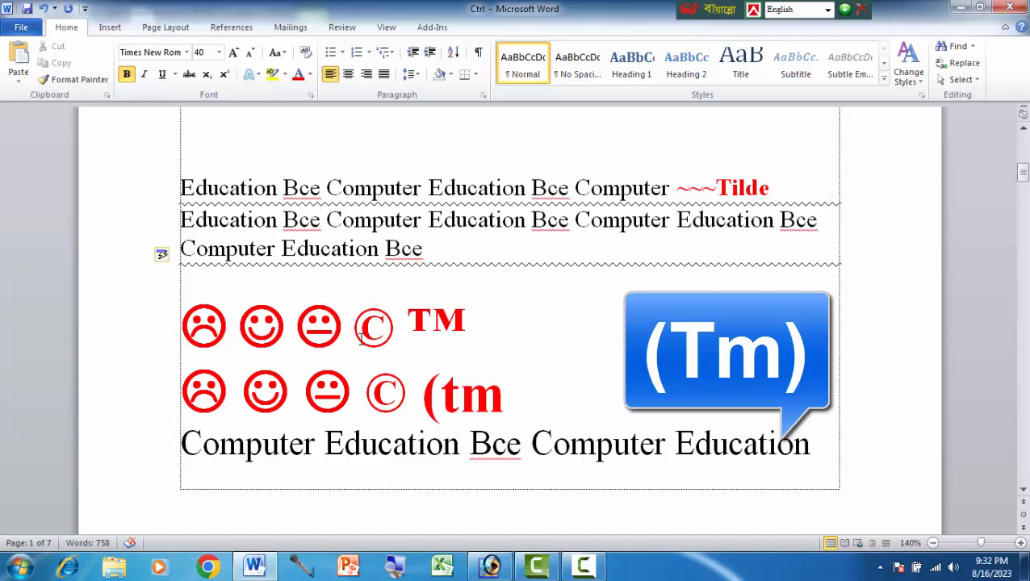
type(")")
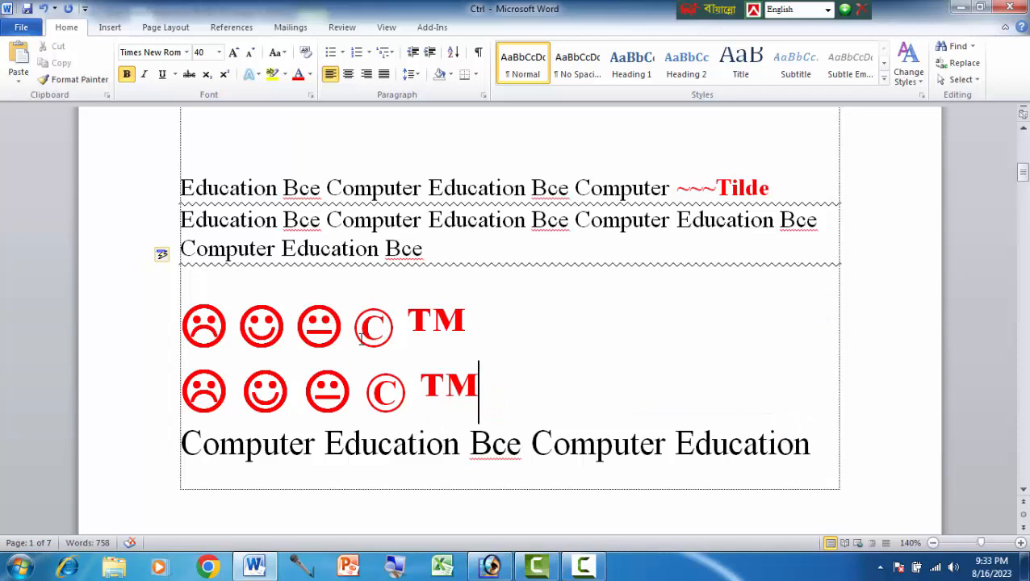
Step: Add the registered symbol after the new trademark symbol using the AutoCorrect code (r)
scroll(492, 302, "down", 1)
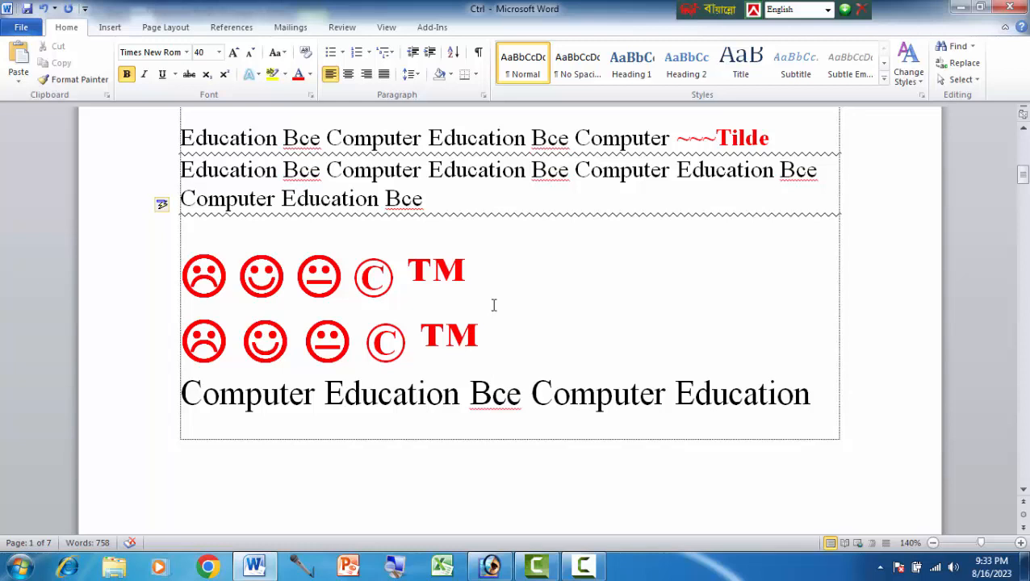
type("(")
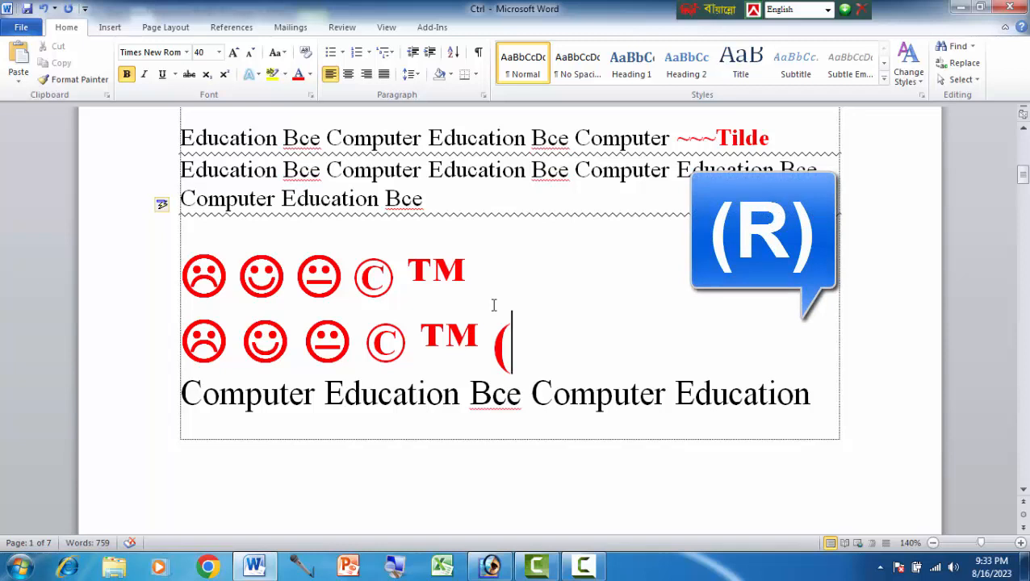
type("r")
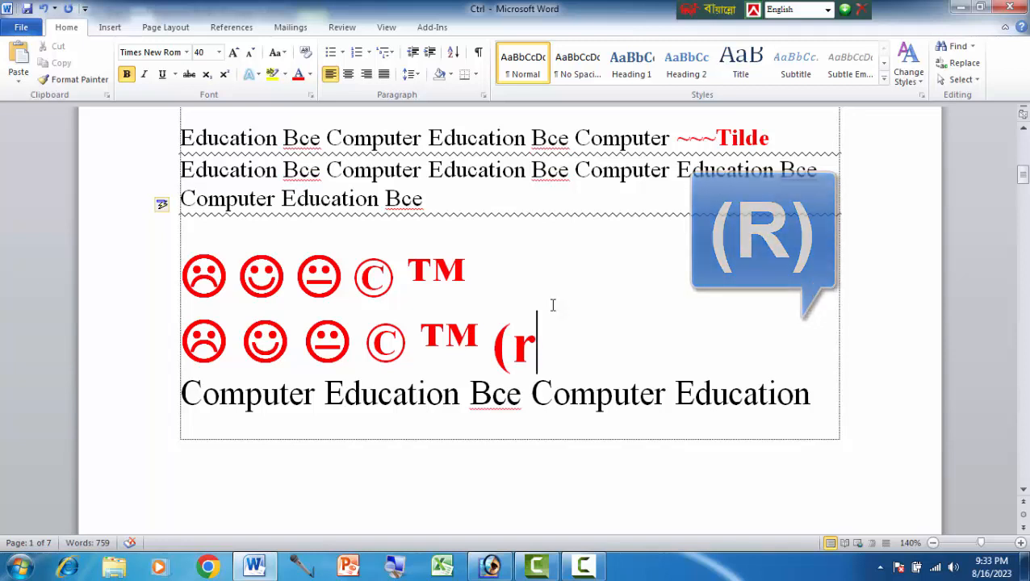
type(")")
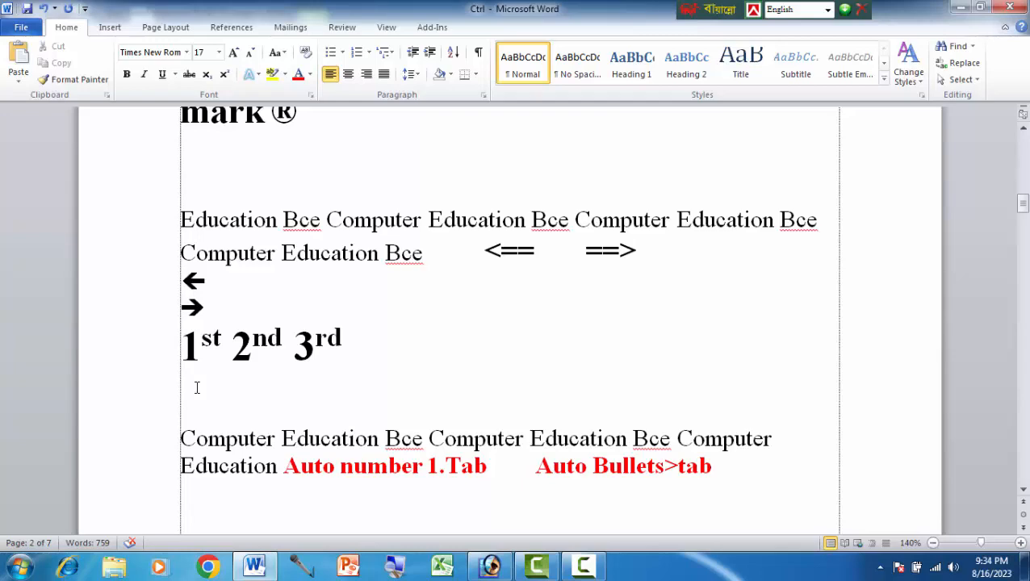
Step: Insert a left arrow from <== below the 1st 2nd 3rd line and a right arrow from ==> on the following line
type("<")
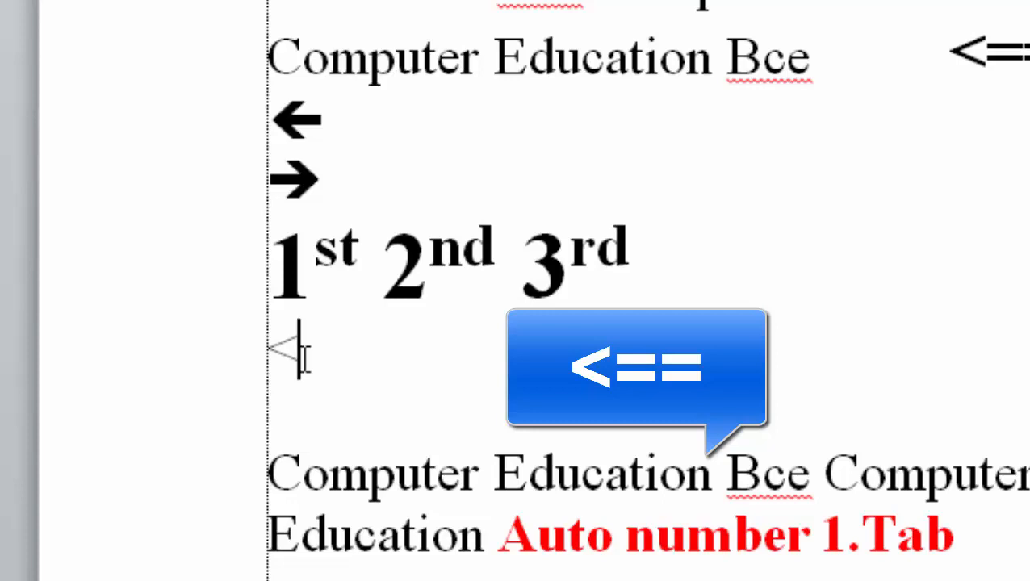
type("==")
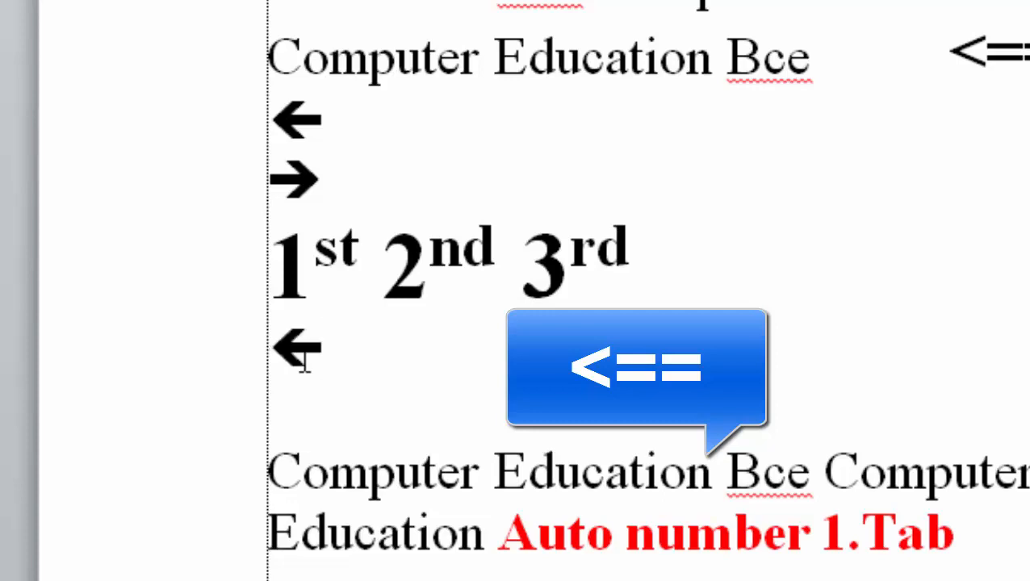
key("Return")
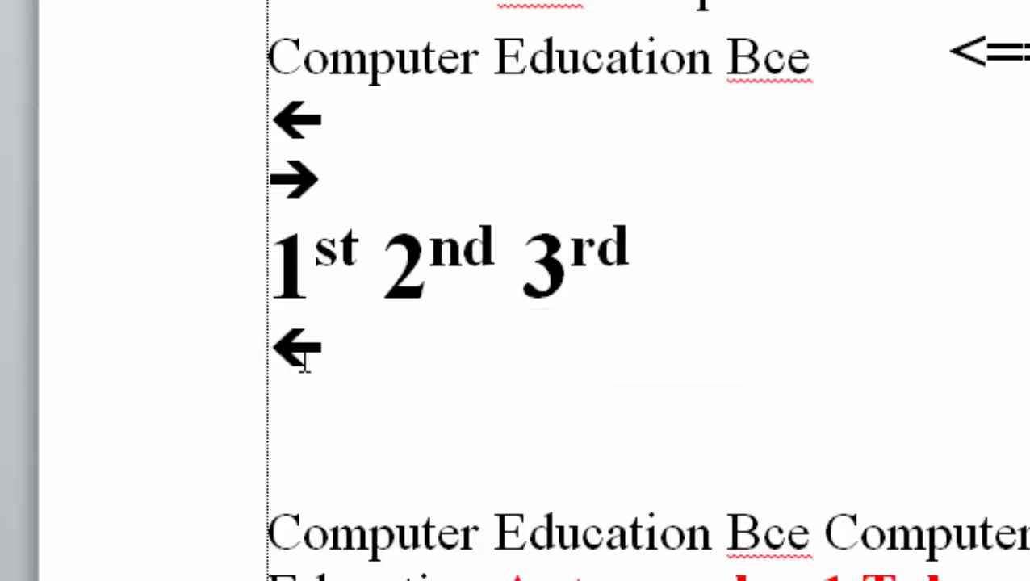
type("==")
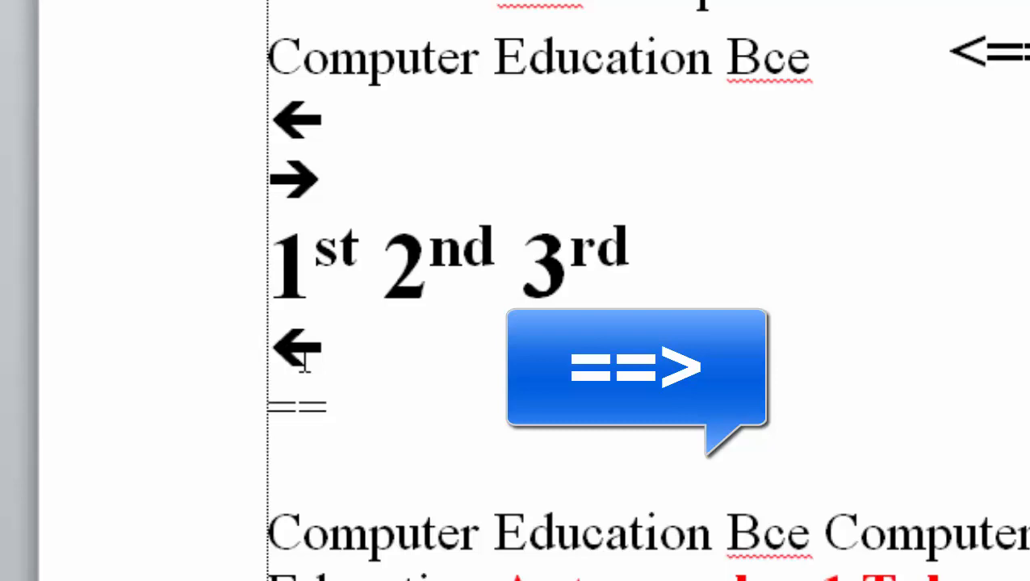
type(">")
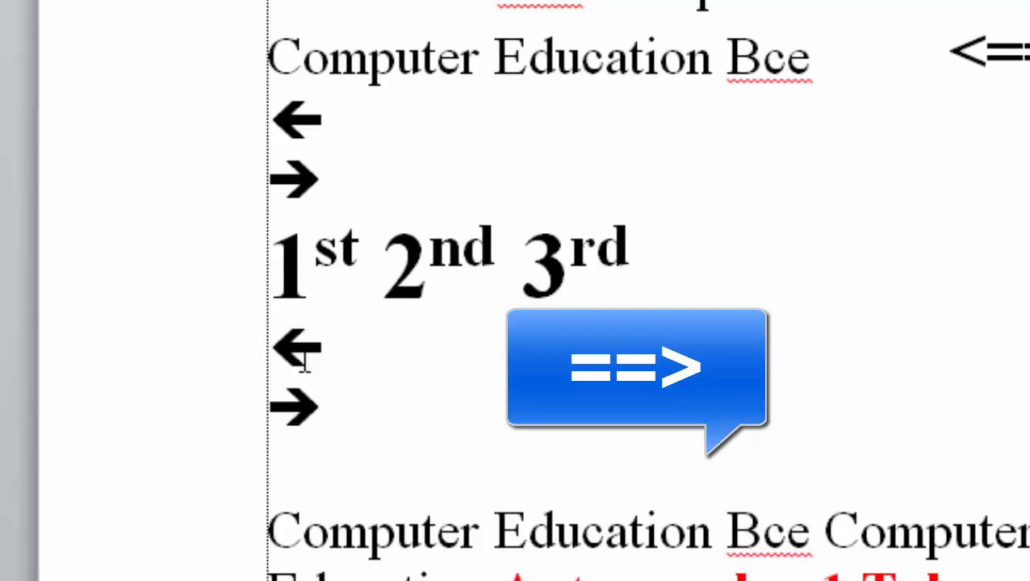
Step: Add the auto-formatted ordinals 1st 2nd 3rd on a new line below the lower right arrow, dismissing the color scheme prompt
key("Return")
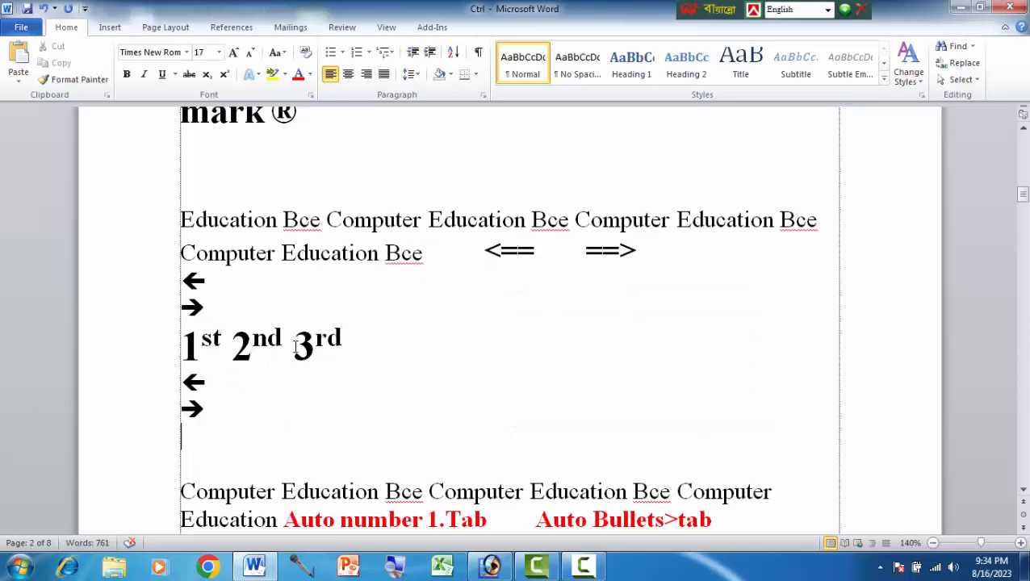
scroll(325, 342, "down", 1)
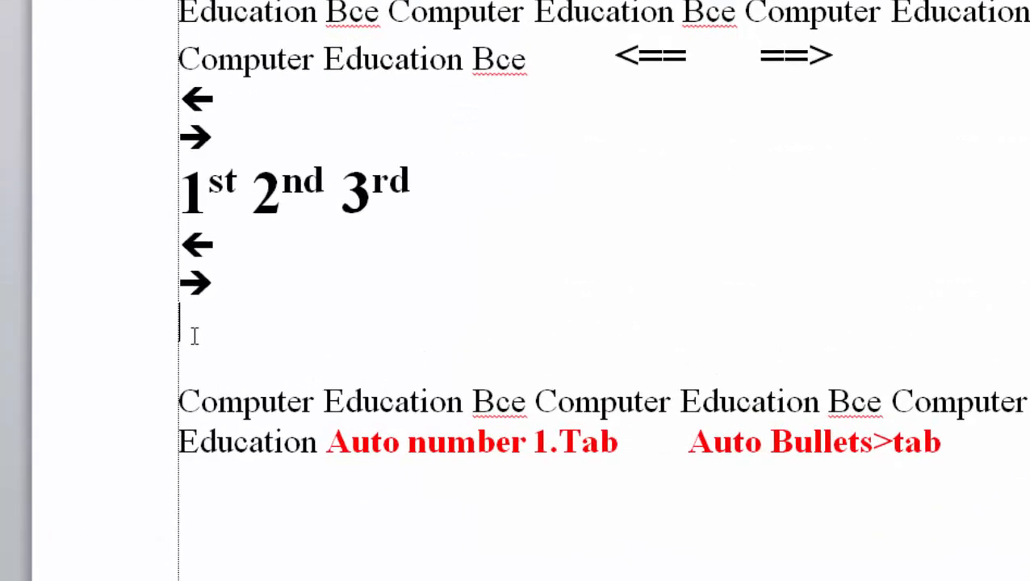
type("1st")
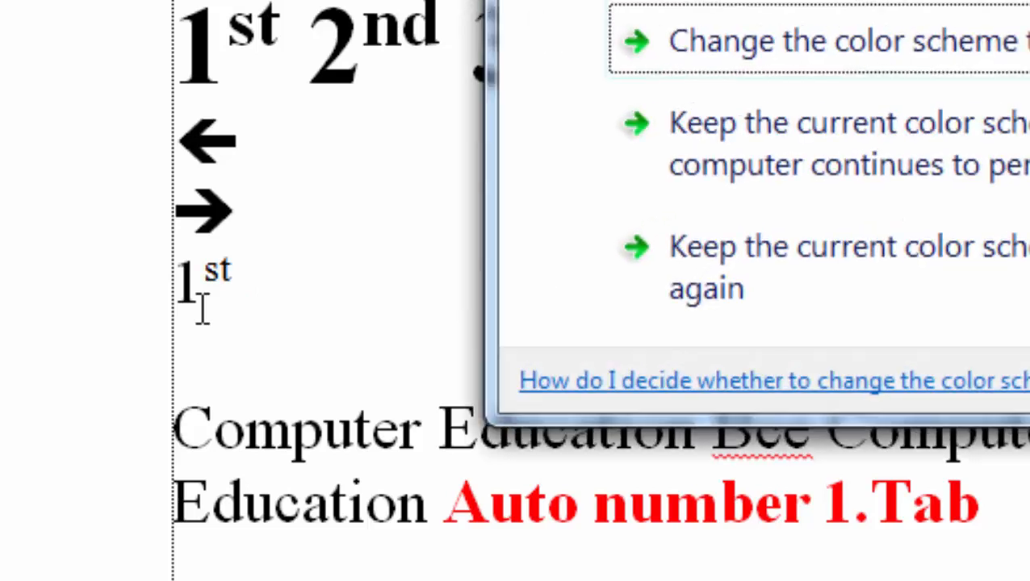
left_click(913, 28)
type("2")
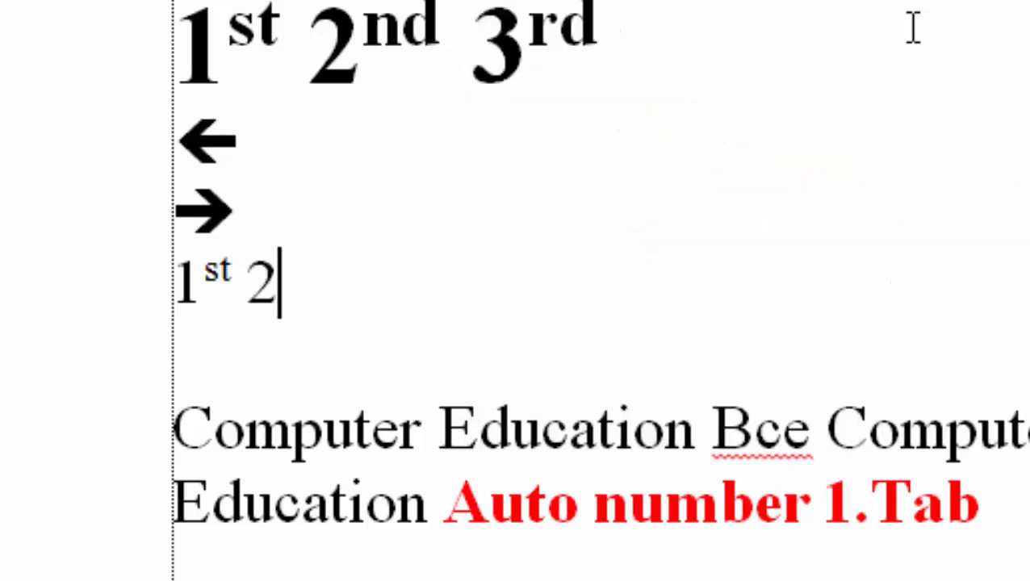
type("nd")
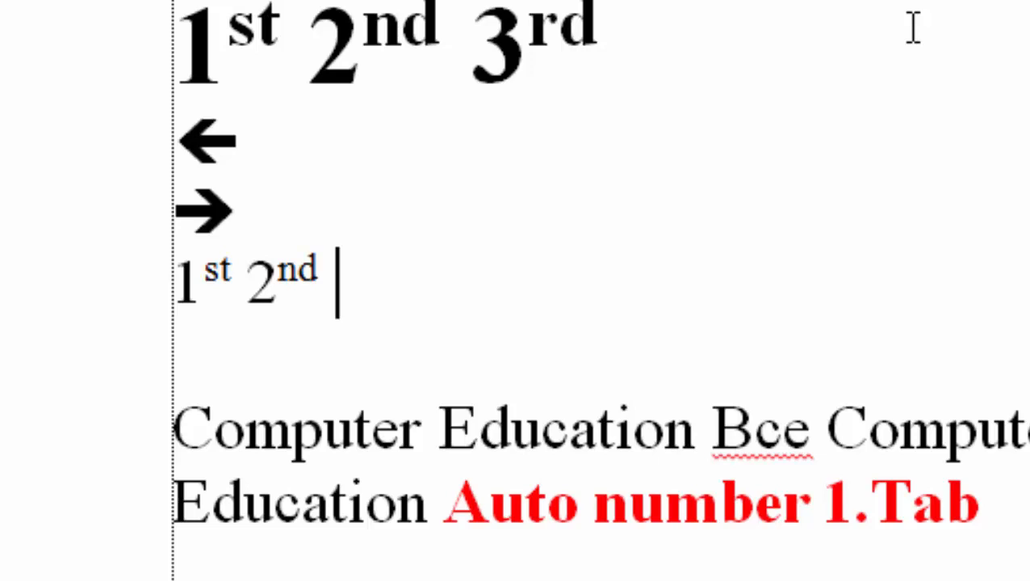
type("3")
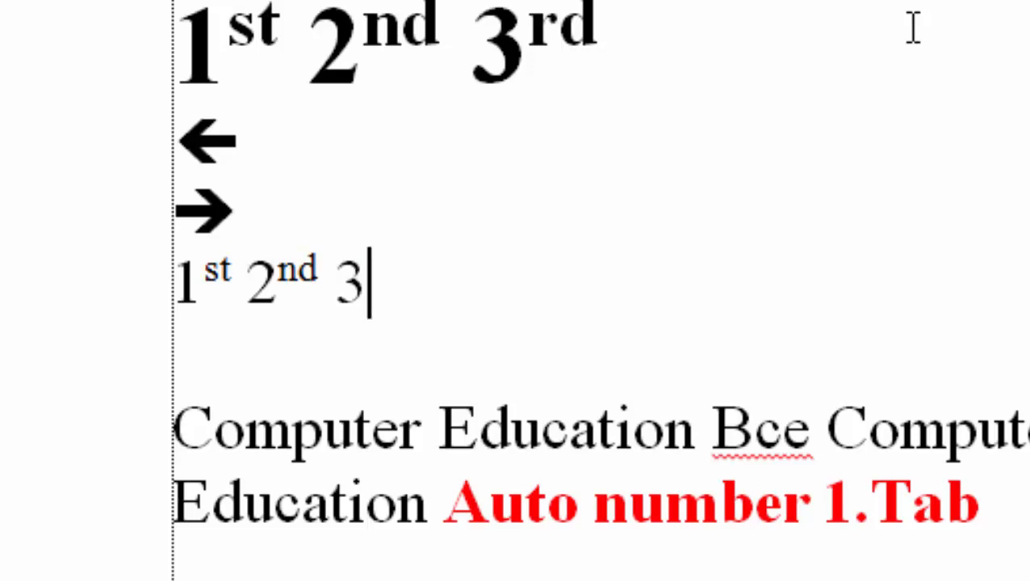
type("rd")
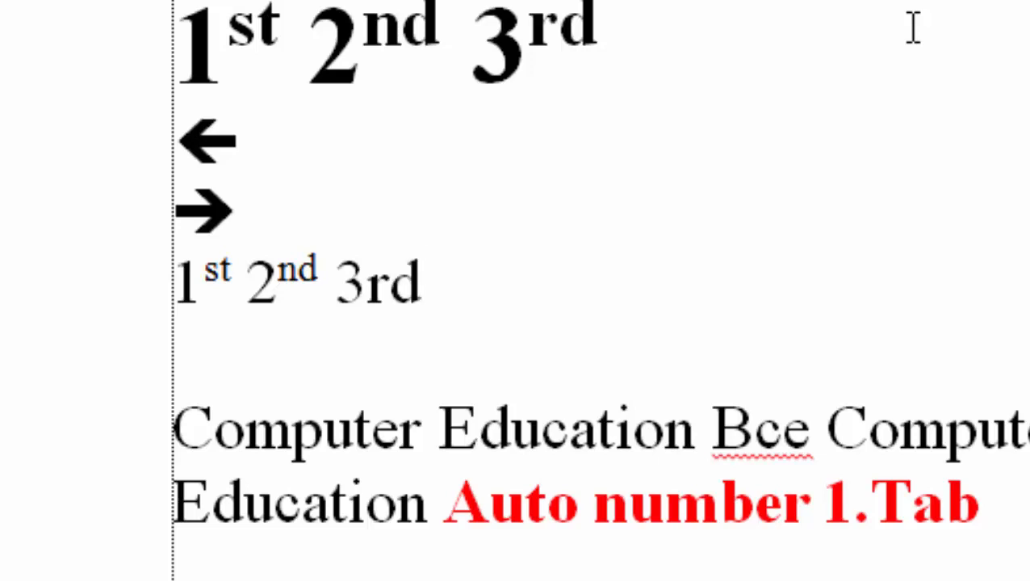